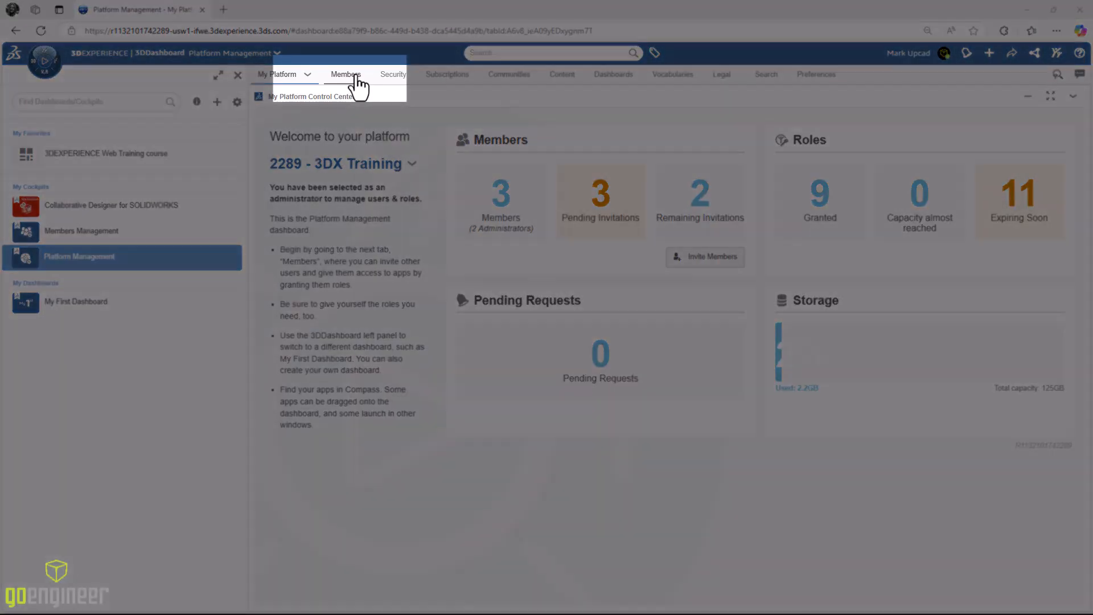
Open the Members Control Center showing the 3 members and 11 roles
click(346, 74)
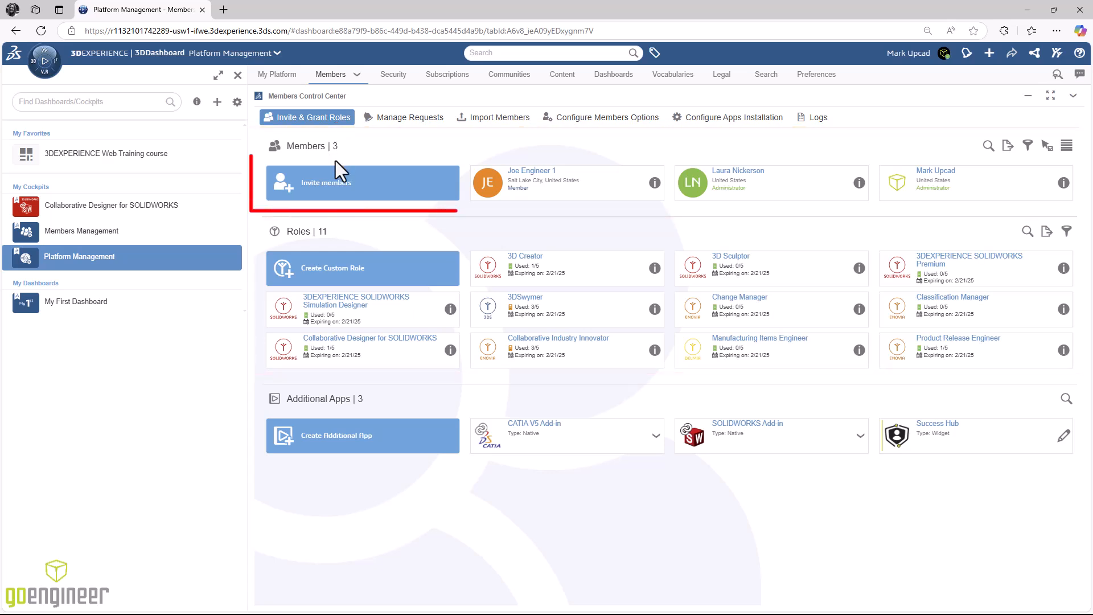
Start inviting a new member by entering their e-mail address, keeping the Member user right
click(338, 202)
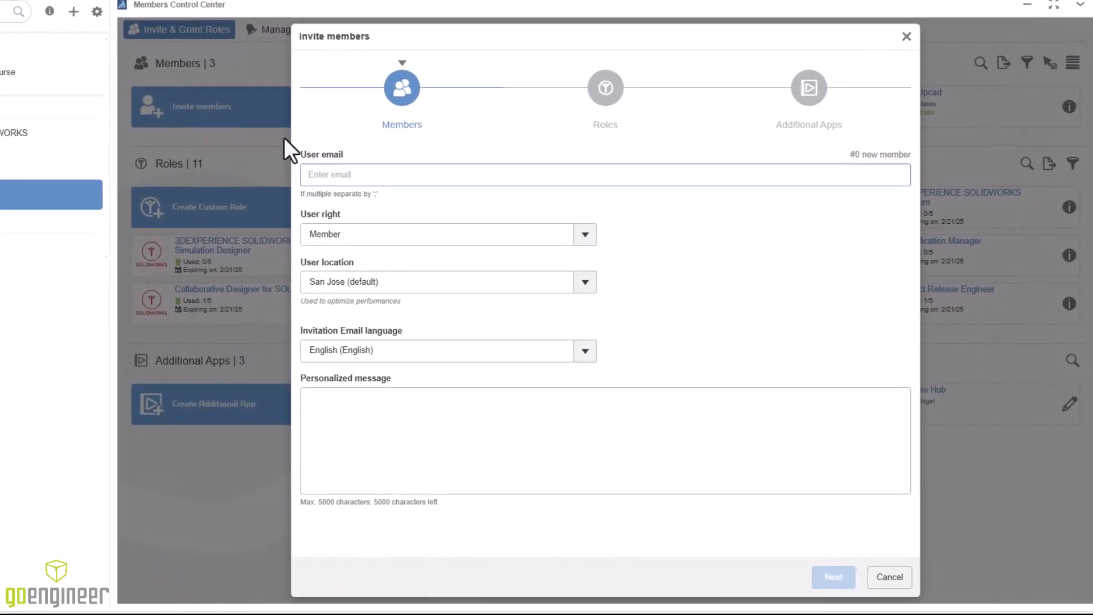
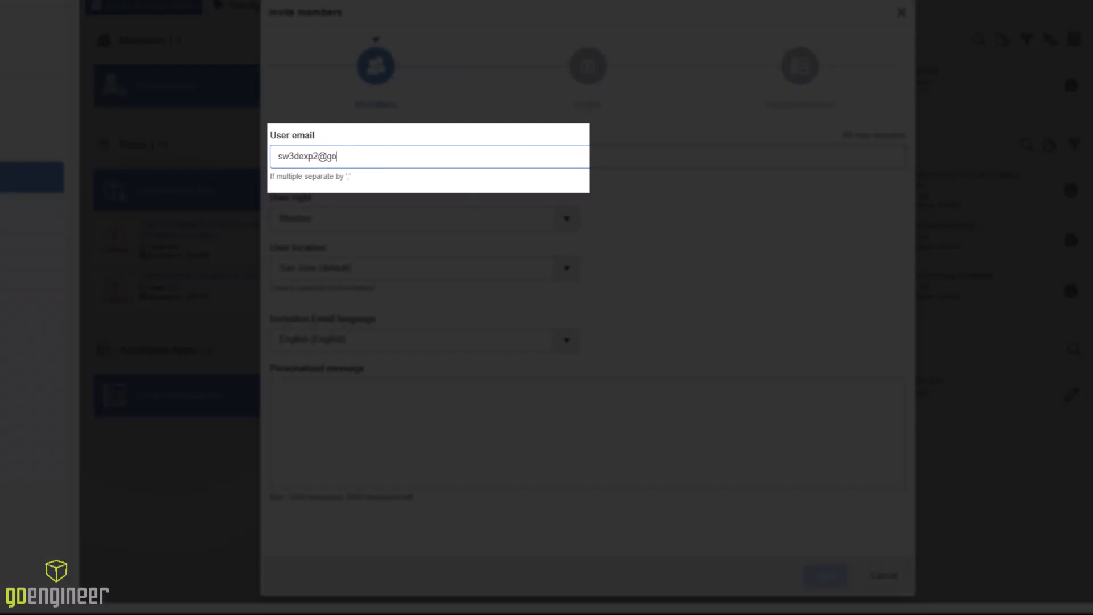
key(Return)
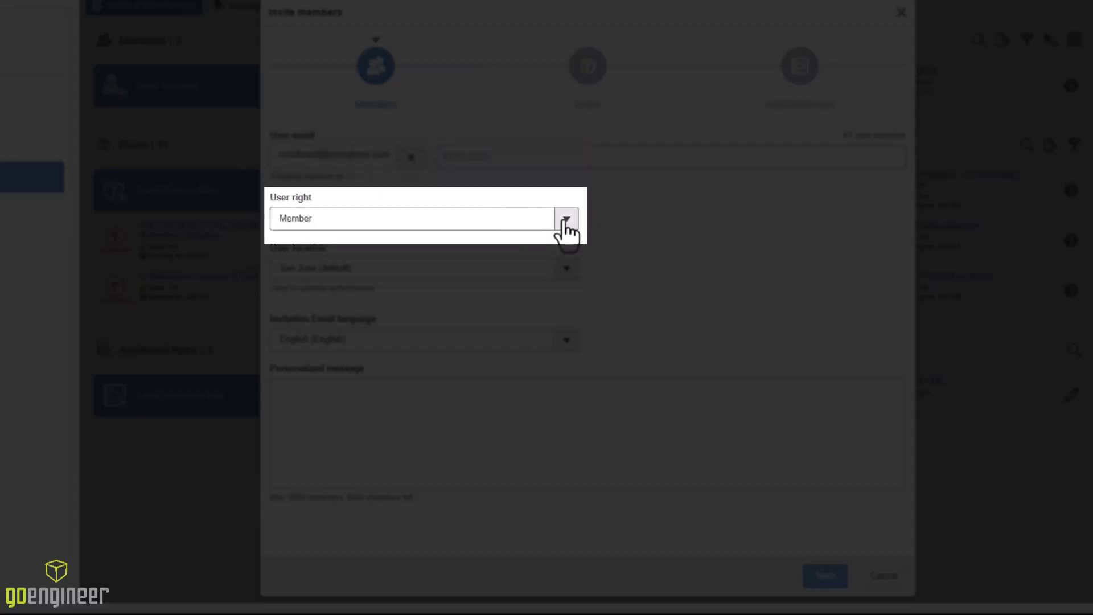
click(567, 221)
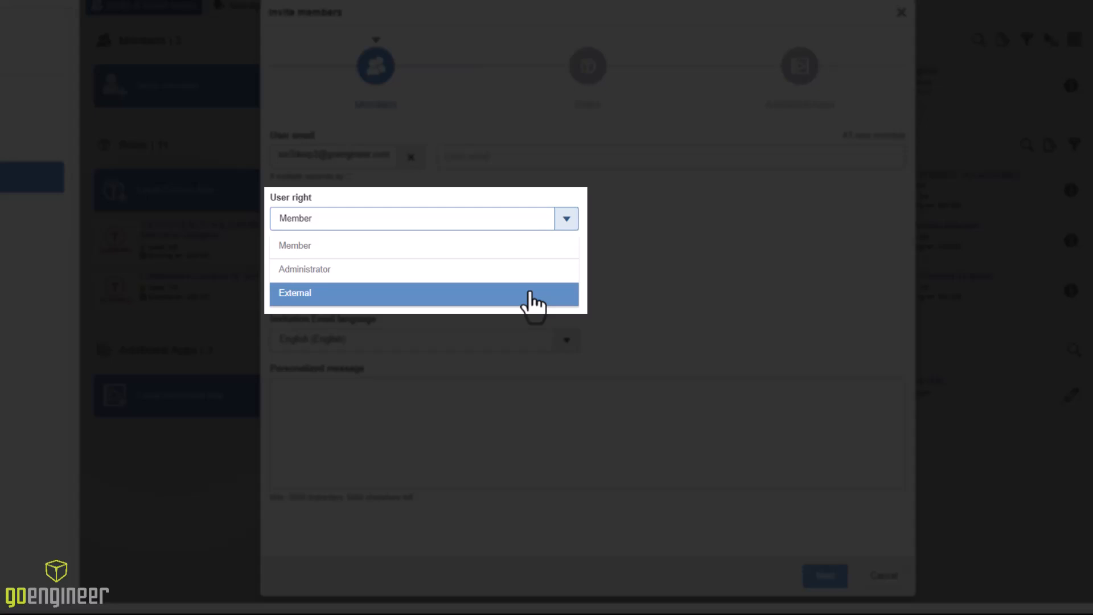
click(518, 253)
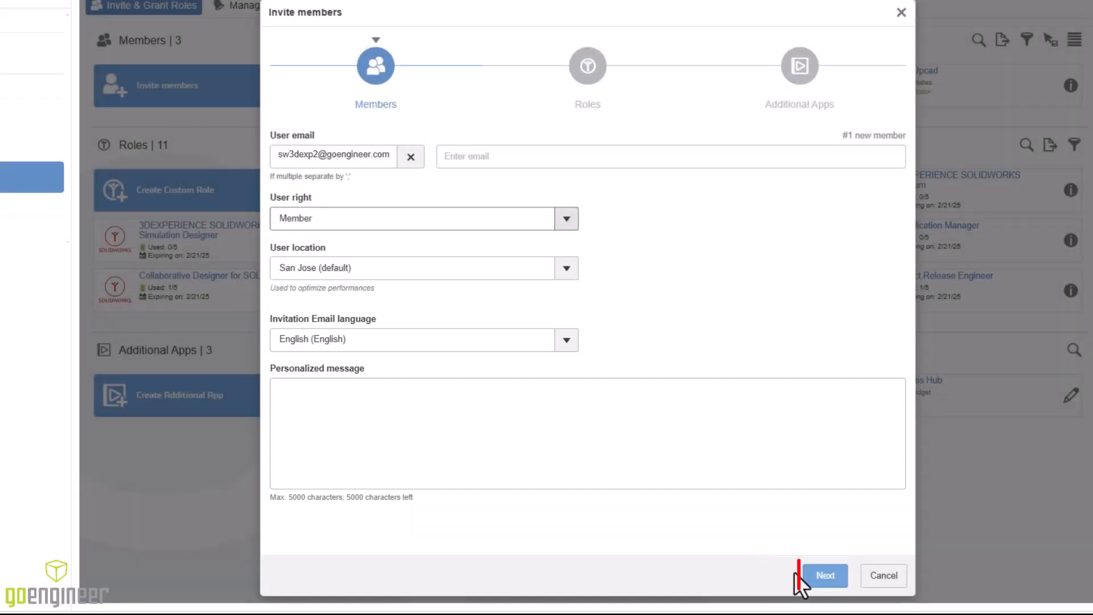
Give the invitee the Collaborative Industry Innovator and Collaborative Designer for SOLIDWORKS roles
click(825, 576)
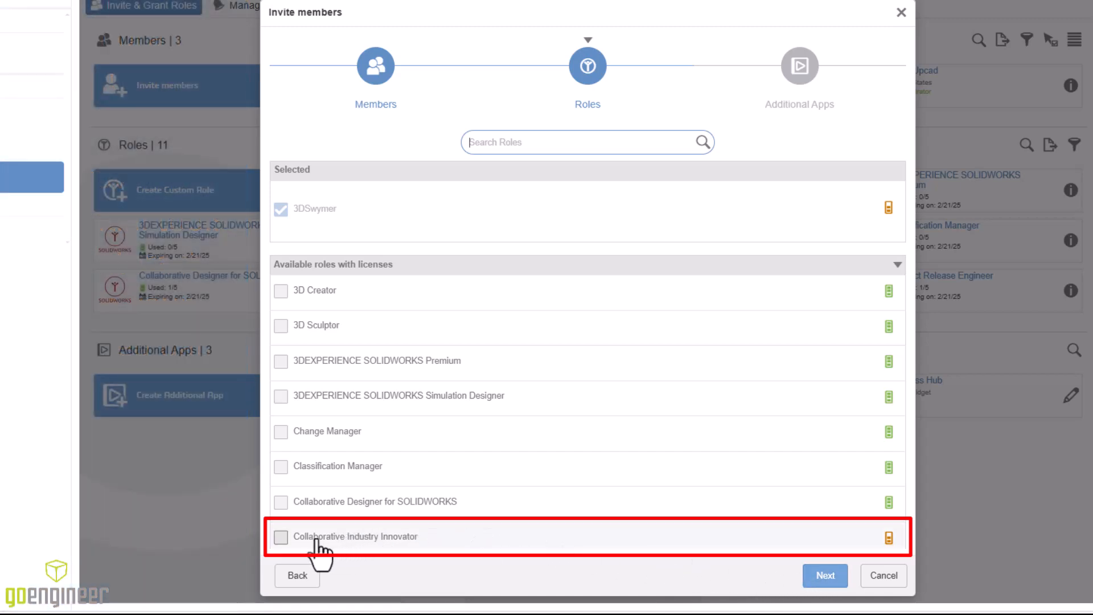
click(280, 538)
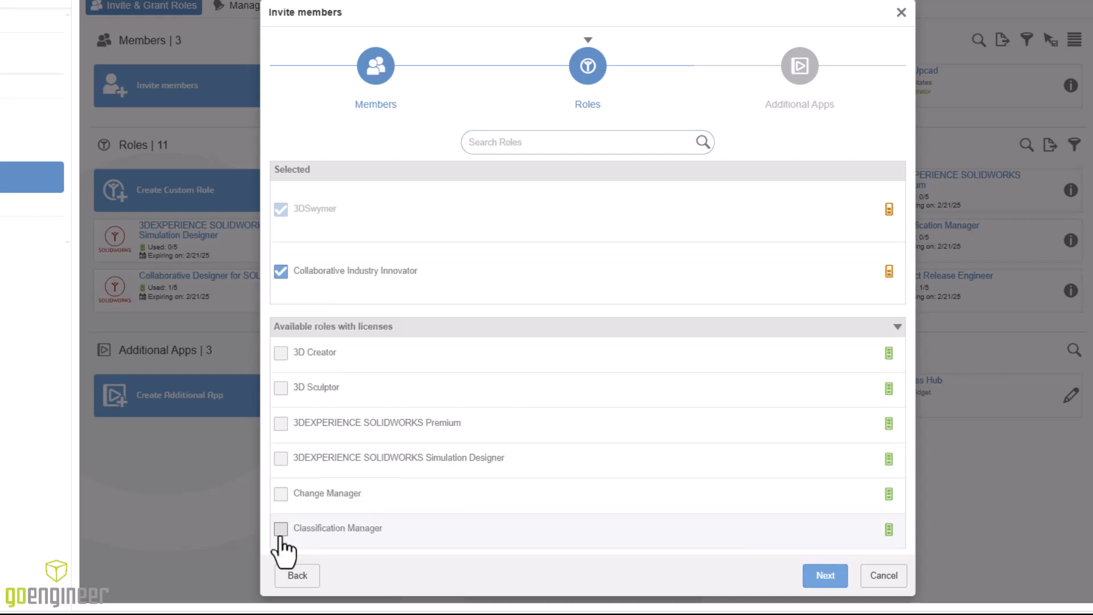
scroll(291, 532, down, 1)
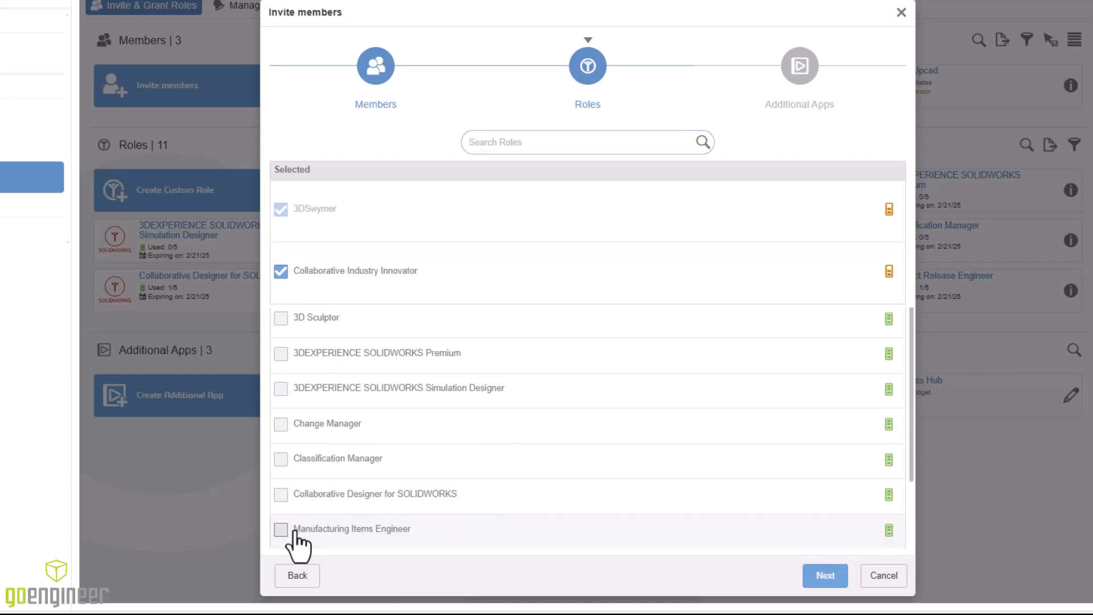
click(280, 494)
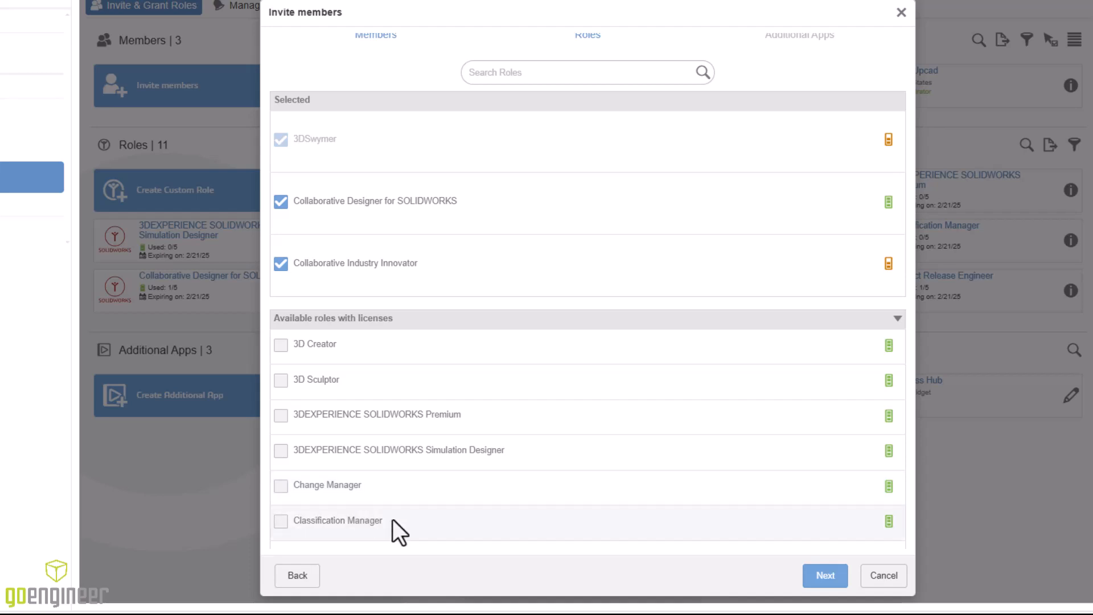
click(817, 583)
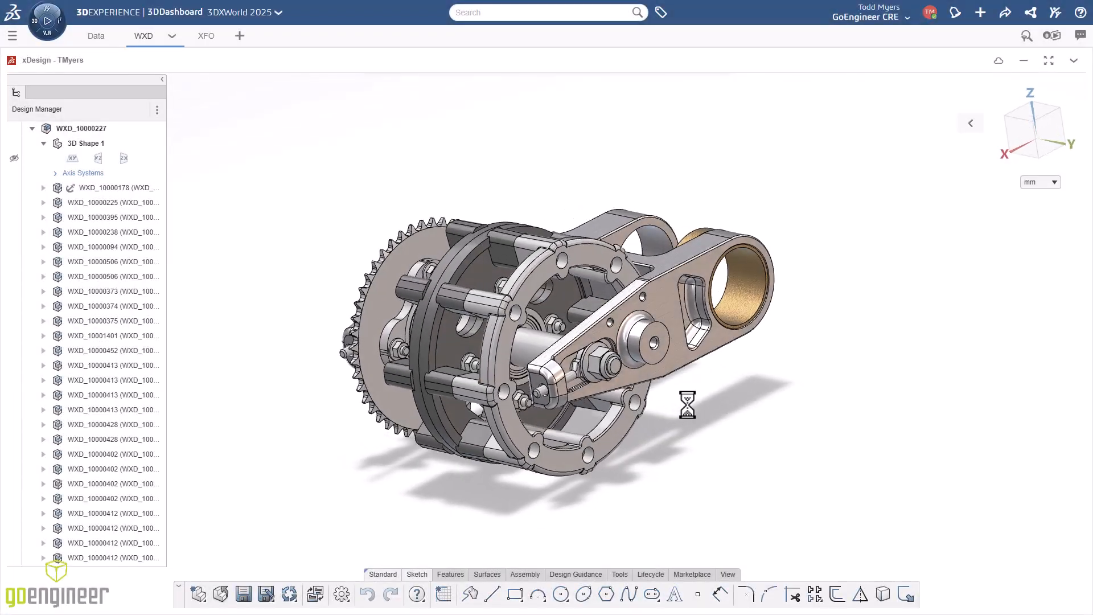
Send the invitation with no additional apps selected
mouse_move(688, 405)
middle_down()
mouse_move(617, 391)
mouse_move(551, 399)
middle_up()
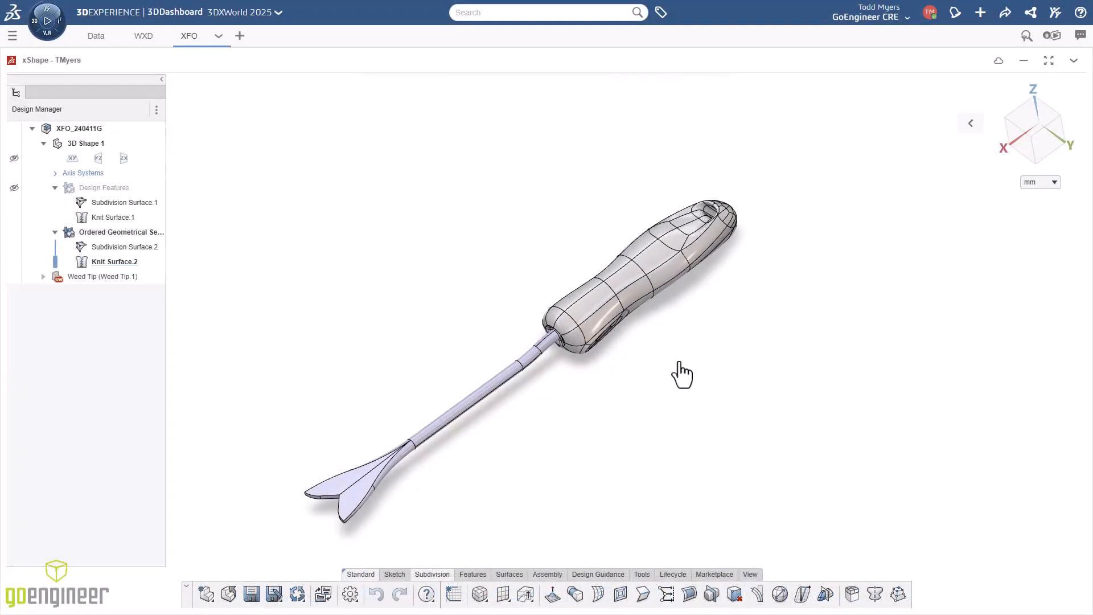
middle_drag(679, 374, 367, 518)
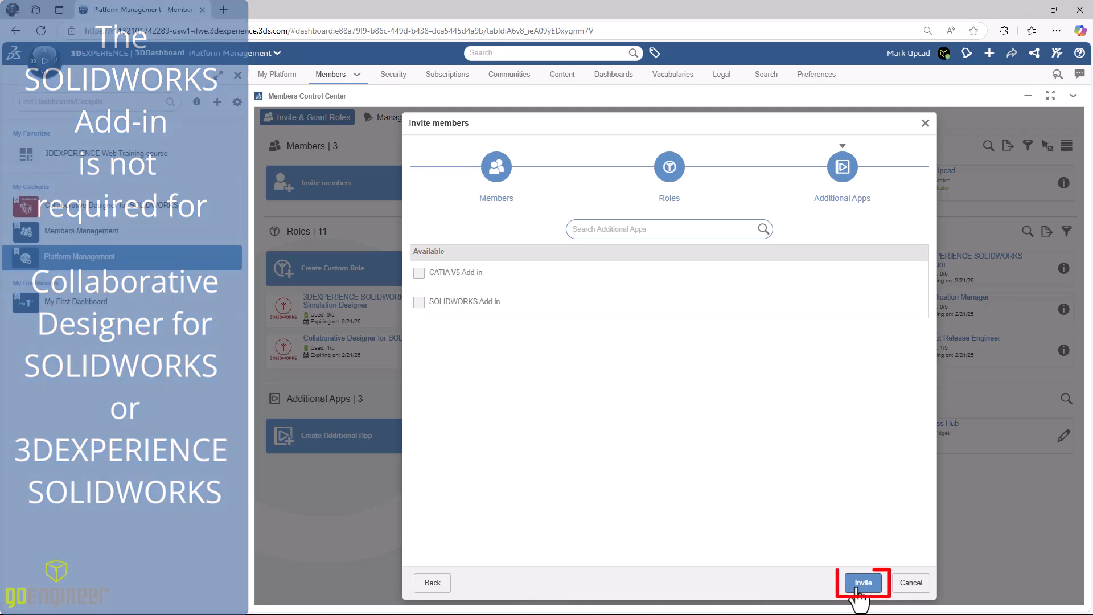
click(862, 583)
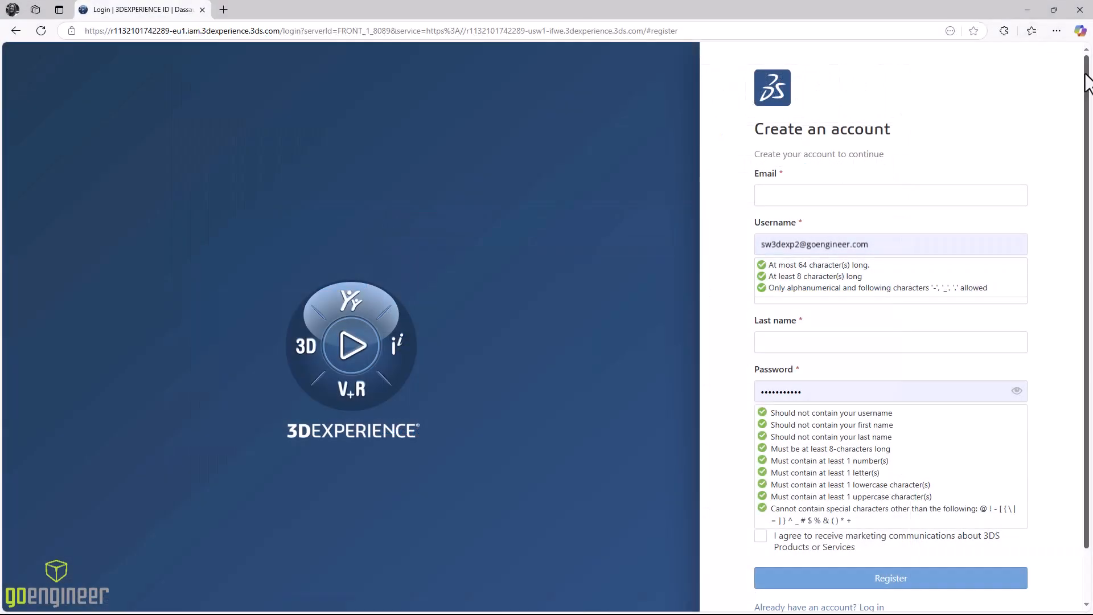
Leave the Create an account form for the existing-account log-in page
scroll(1088, 83, down, 2)
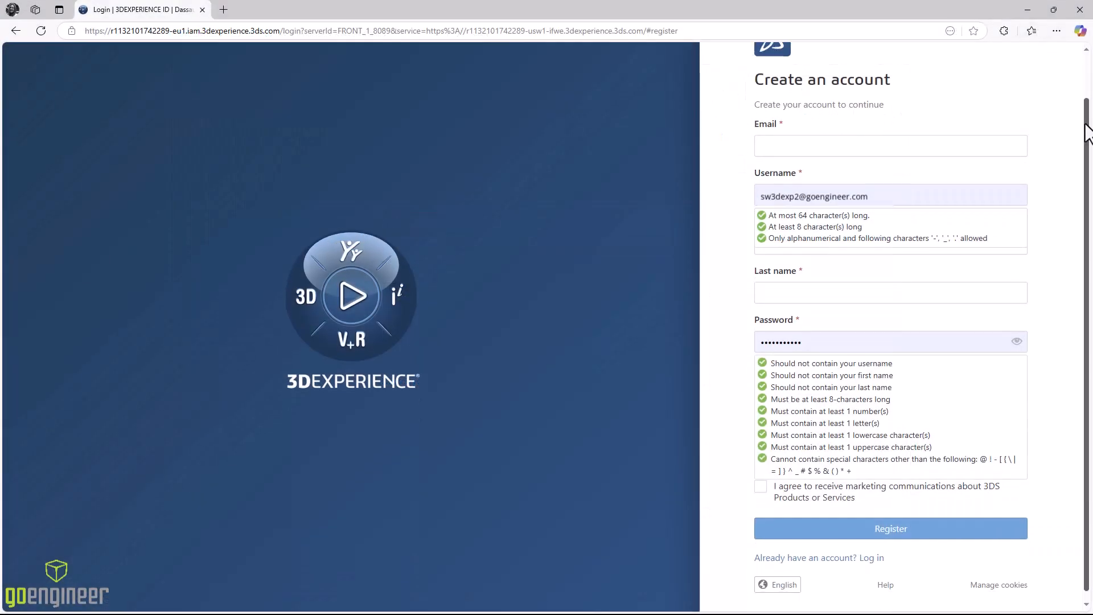
click(872, 550)
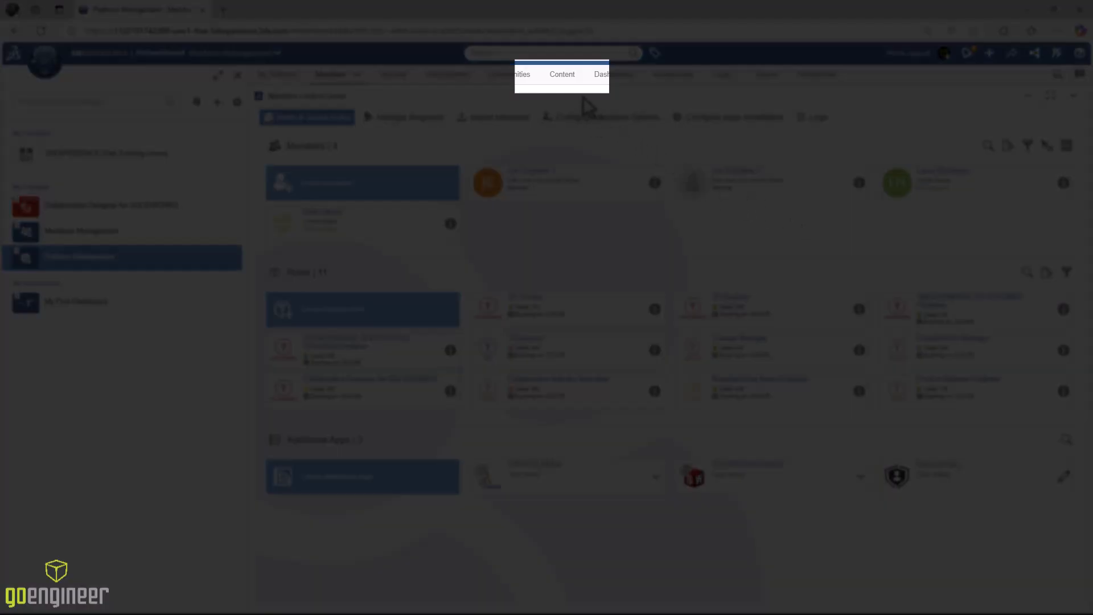
From the Content page's Collaborative Spaces, open Manage members for 3DEXPERIENCE Training
click(564, 75)
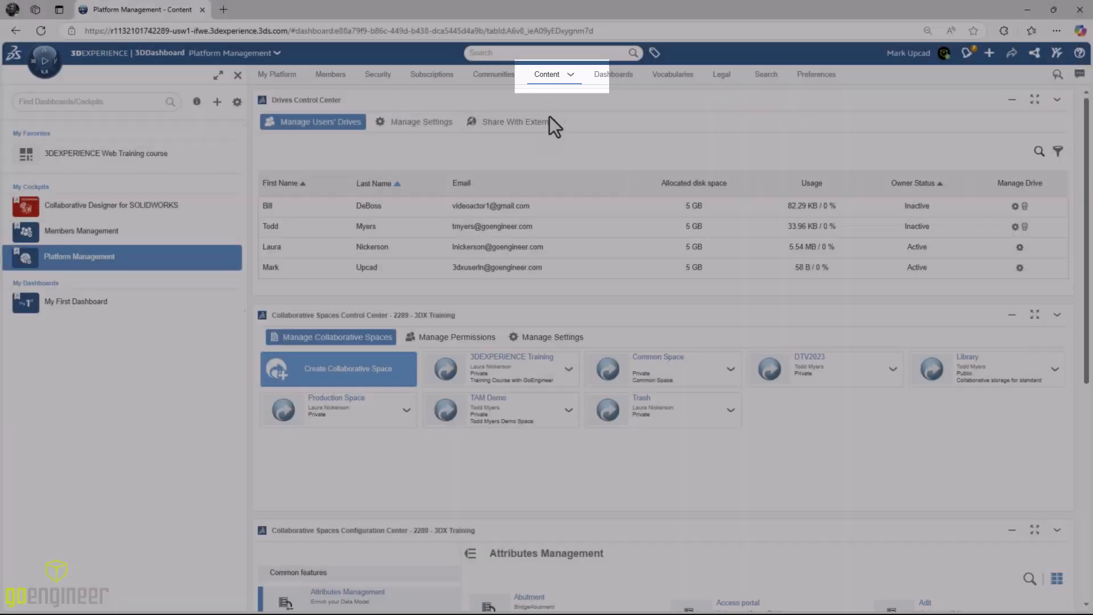
double_click(505, 316)
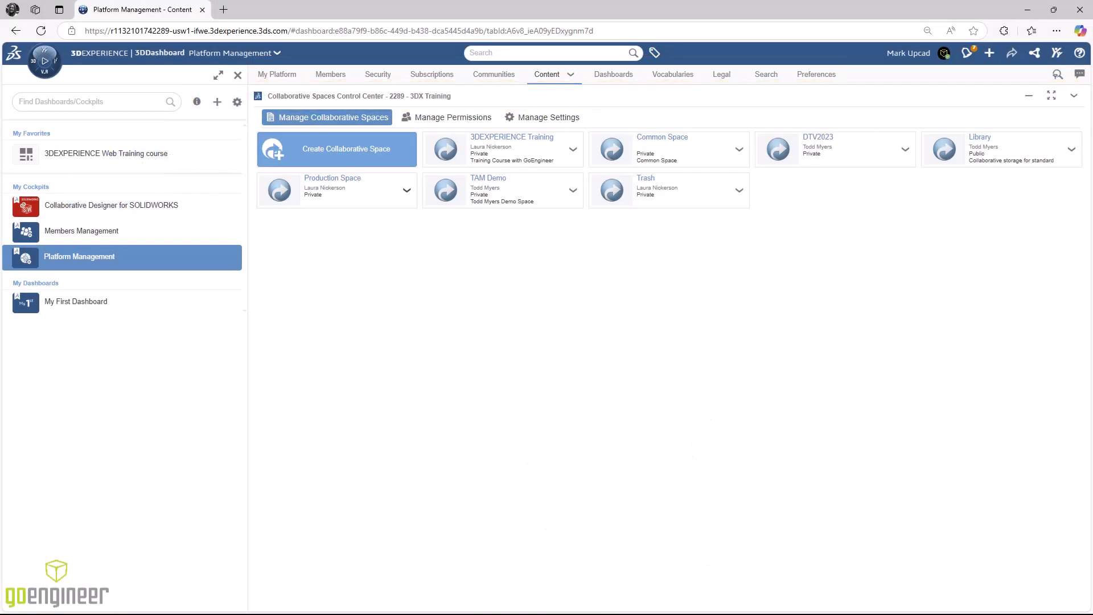
click(573, 151)
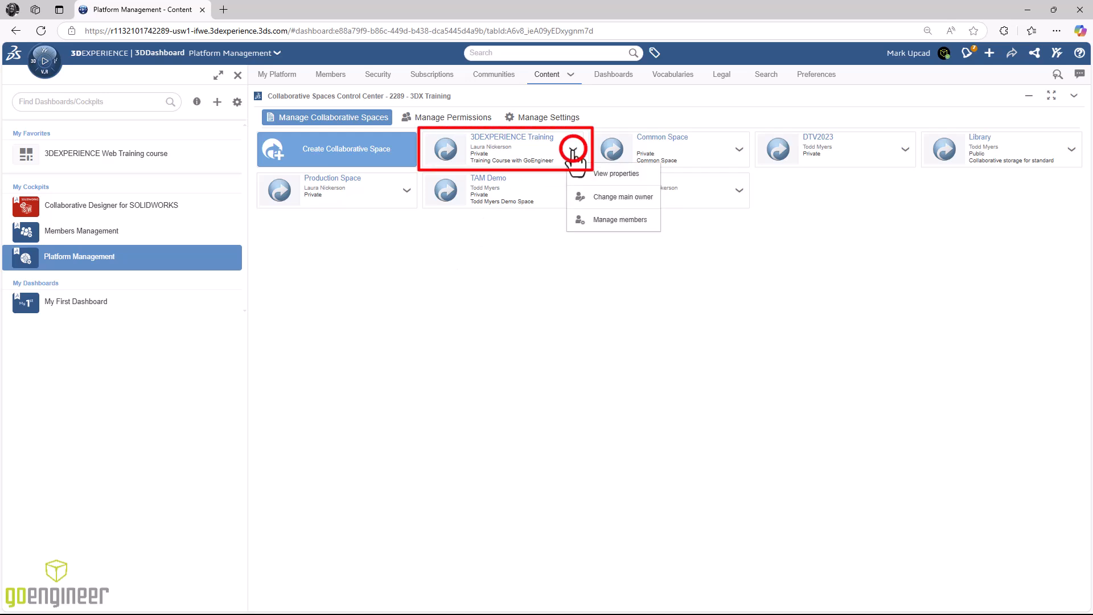
click(611, 223)
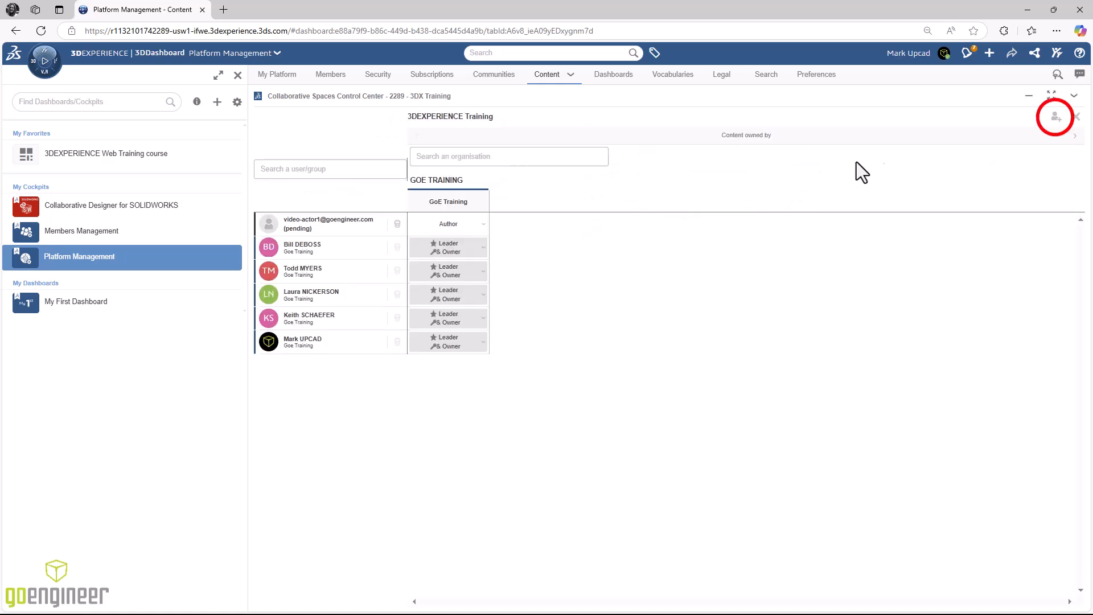
Open the Add member(s) dialog for the 3DEXPERIENCE Training space
click(1056, 117)
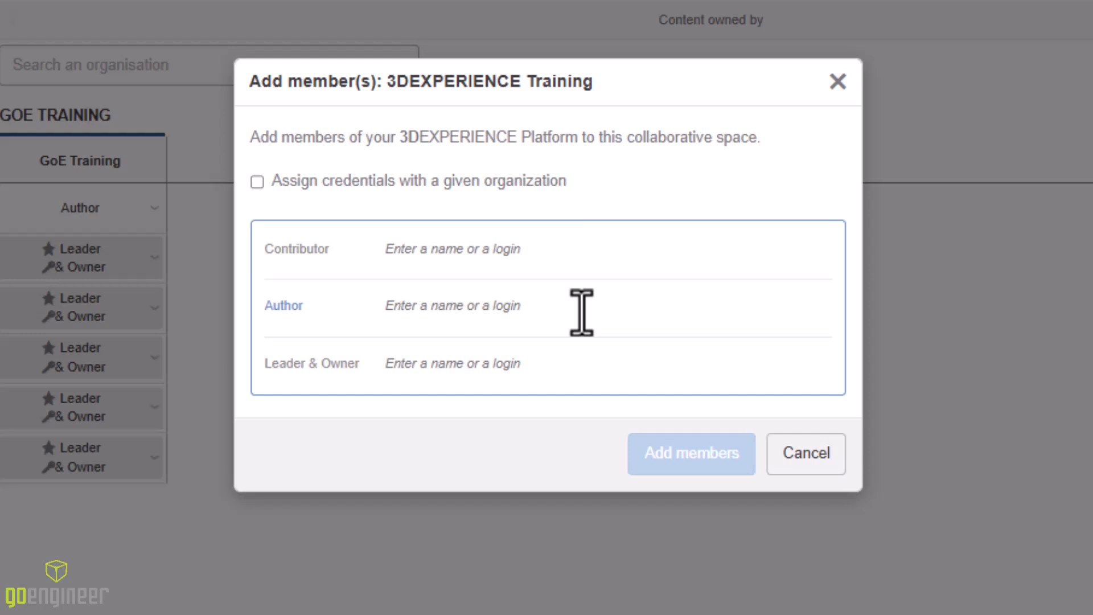
Look up the invited user by name and add them as an Author of 3DEXPERIENCE Training
text(JoeE)
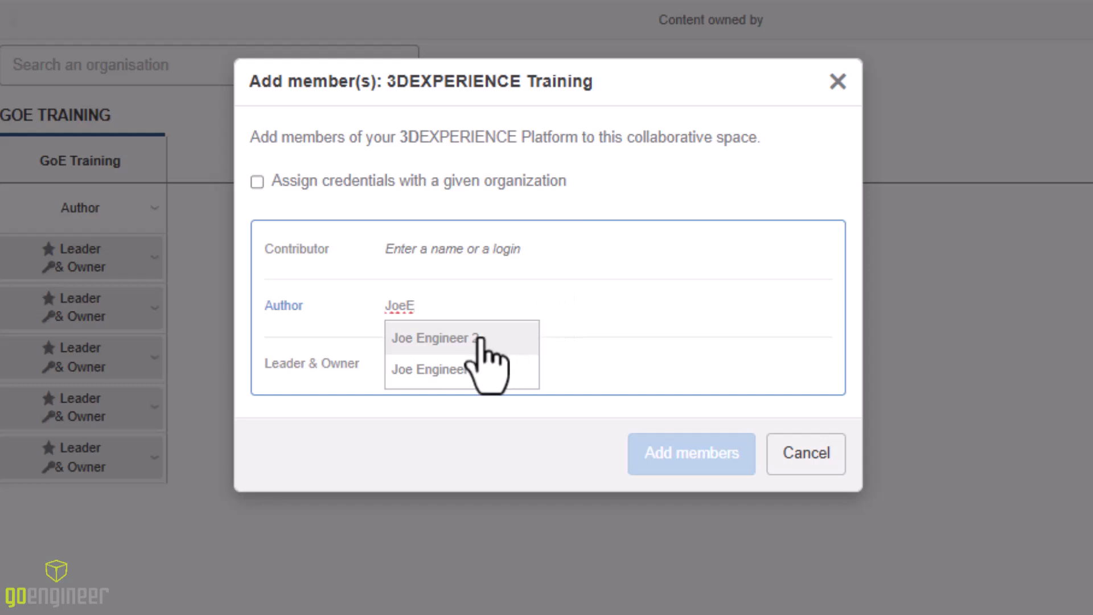
click(462, 340)
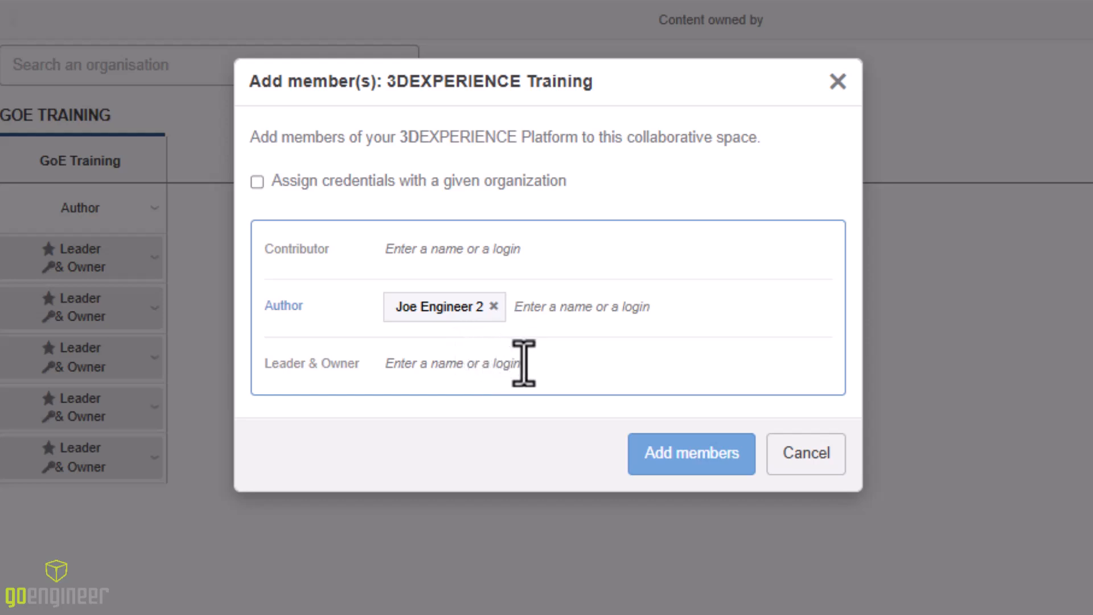
click(681, 463)
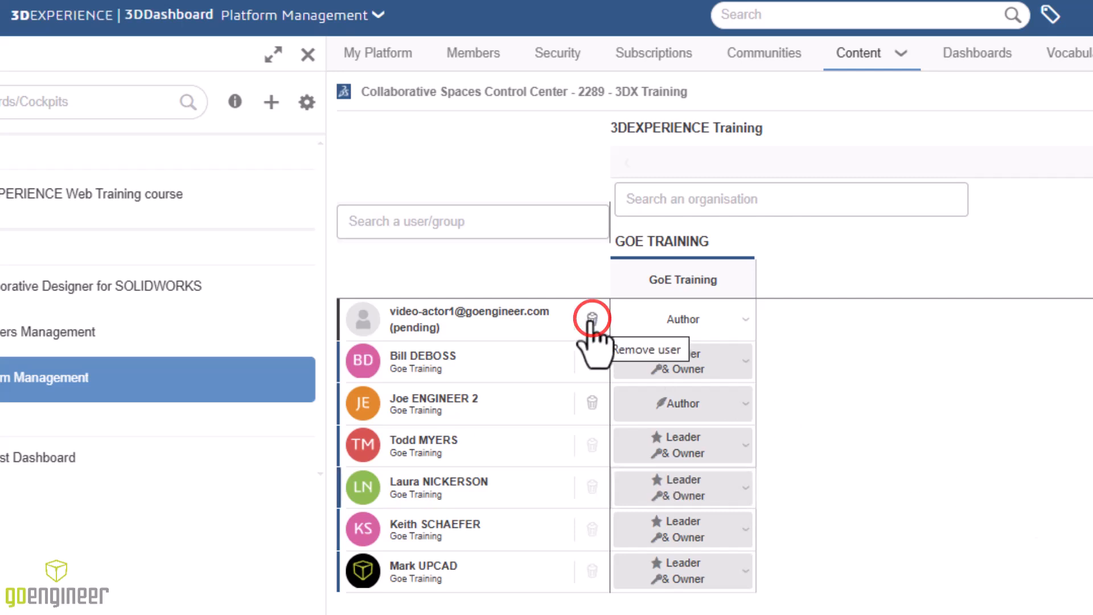
Remove the pending invitee from 3DEXPERIENCE Training and close the member panel
click(592, 320)
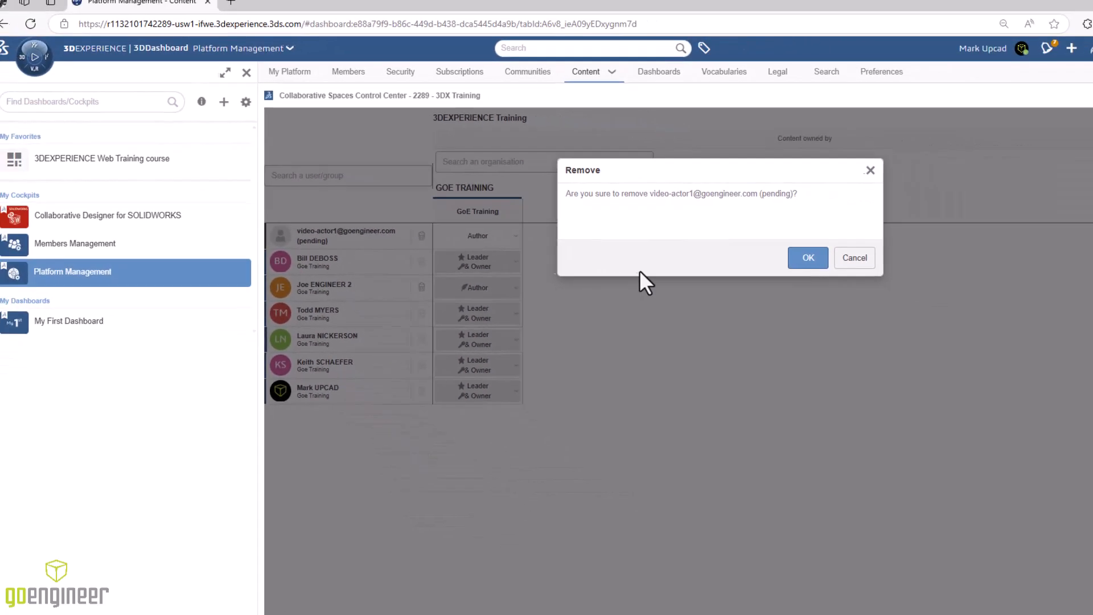
click(751, 244)
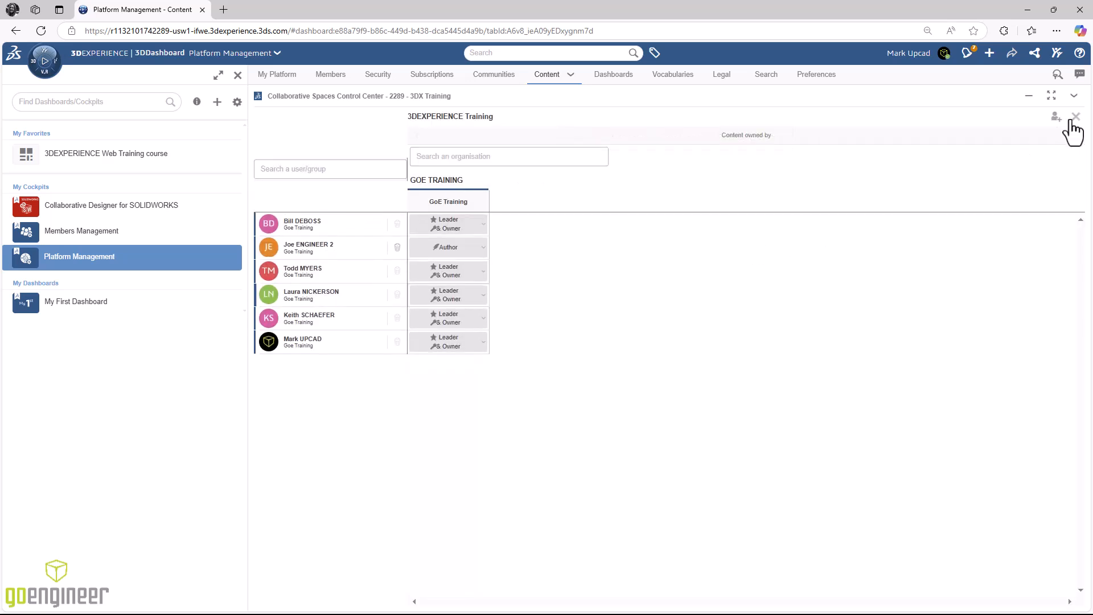
click(1075, 117)
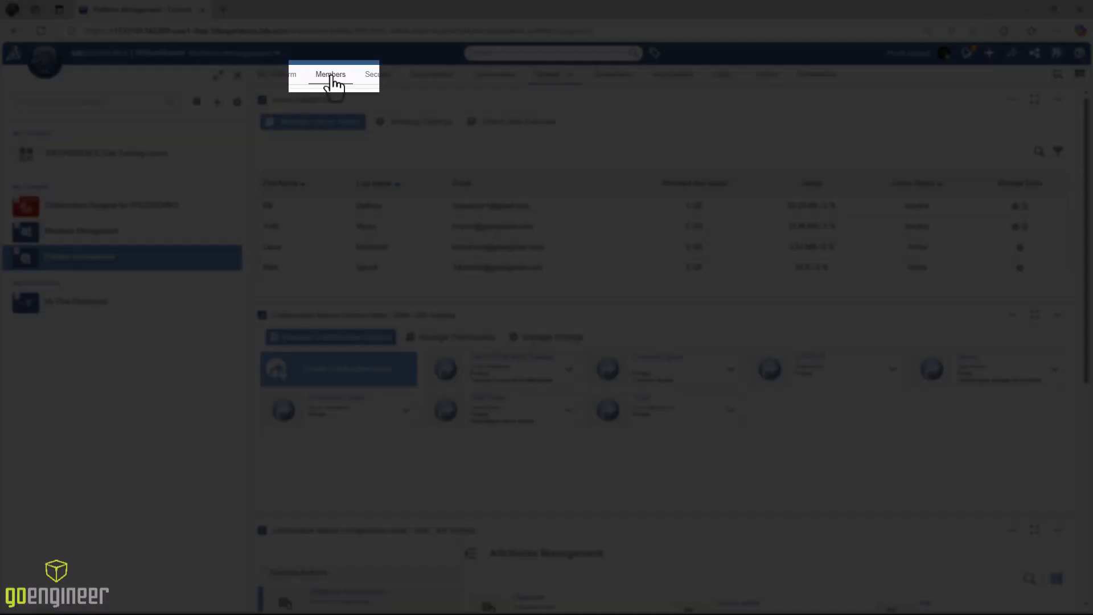
Uncheck Collaborative Designer for SOLIDWORKS in the second member's granted roles, keeping 3DSwymer and Collaborative Industry Innovator
click(331, 77)
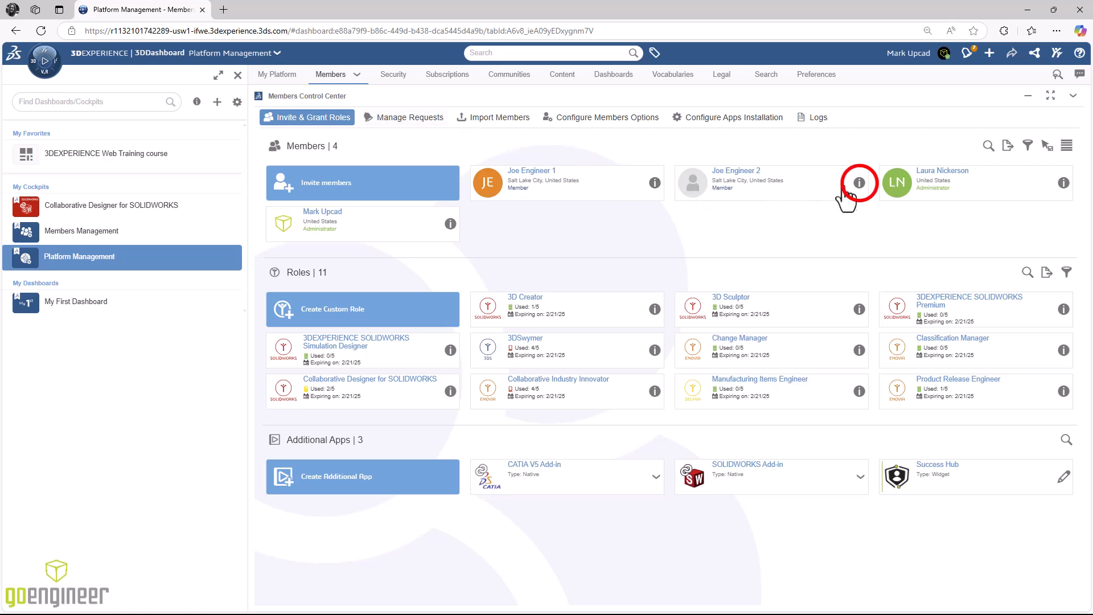
click(859, 182)
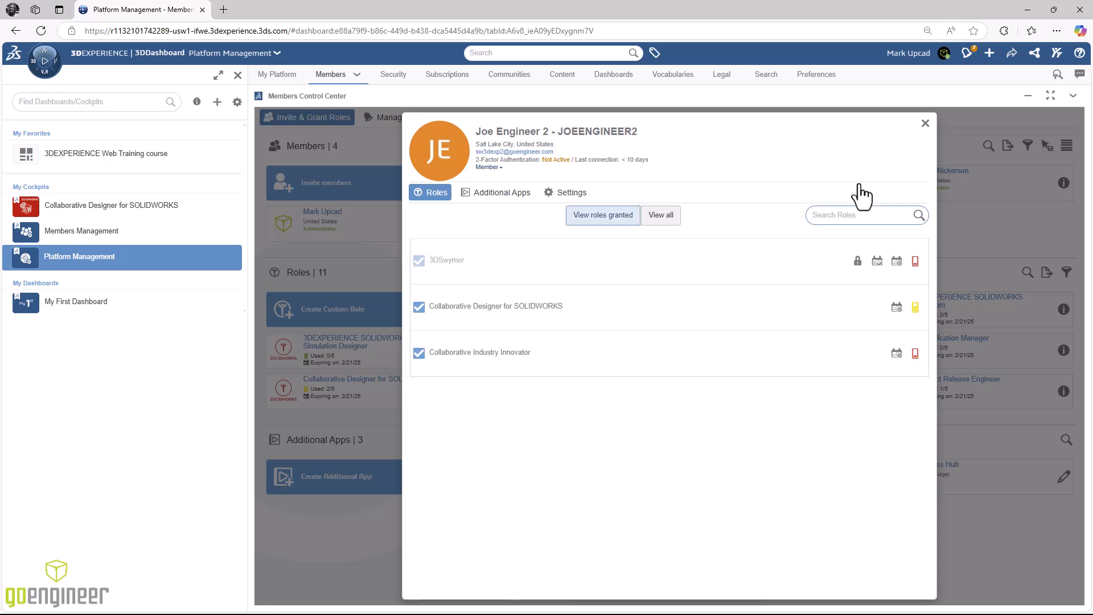
click(605, 216)
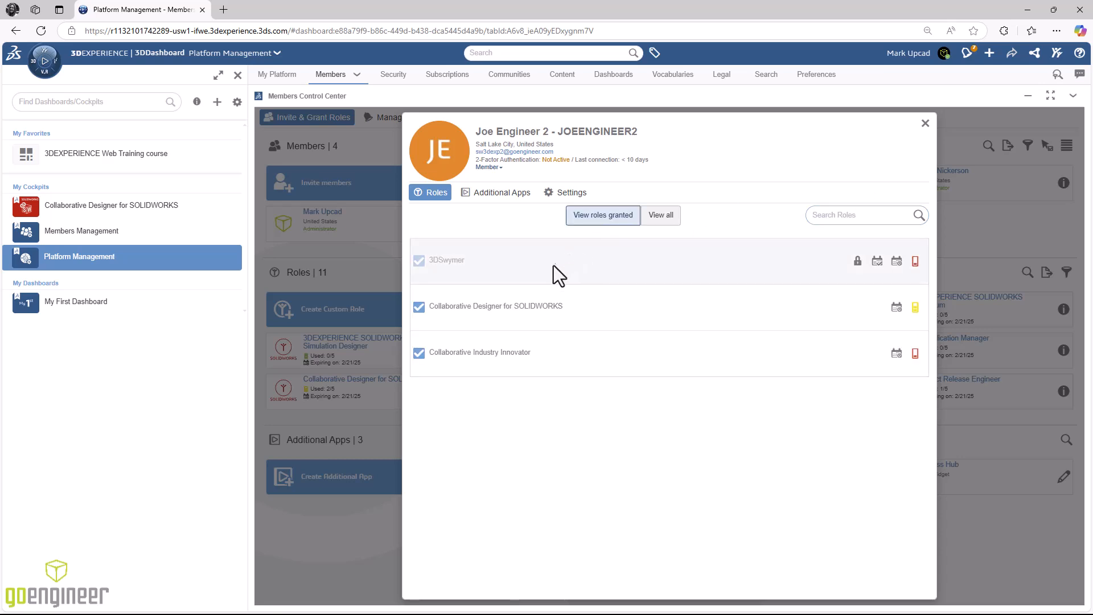
click(420, 307)
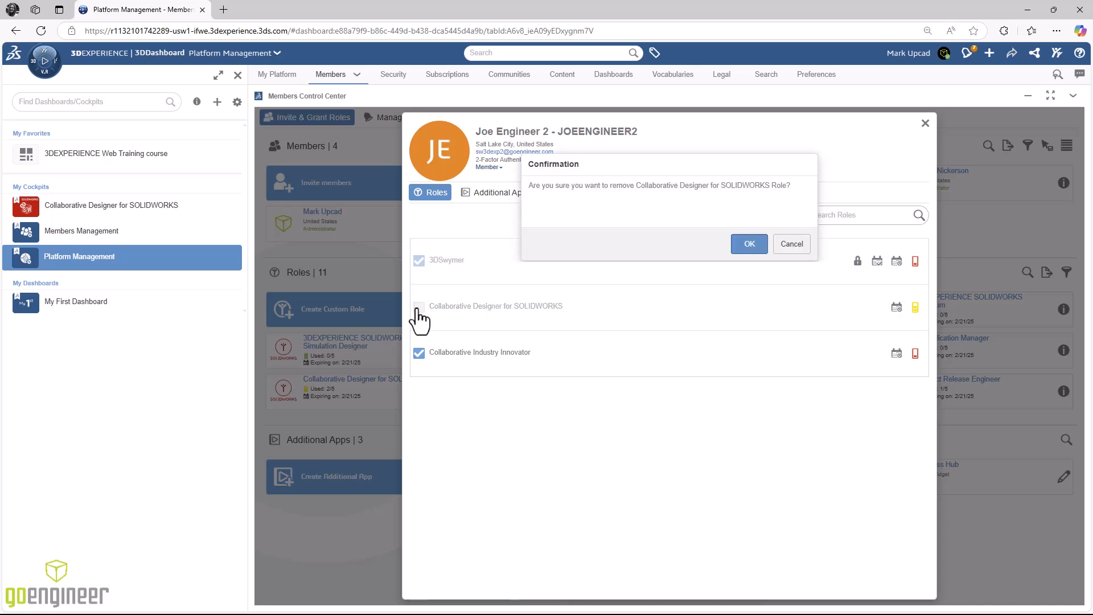
click(744, 247)
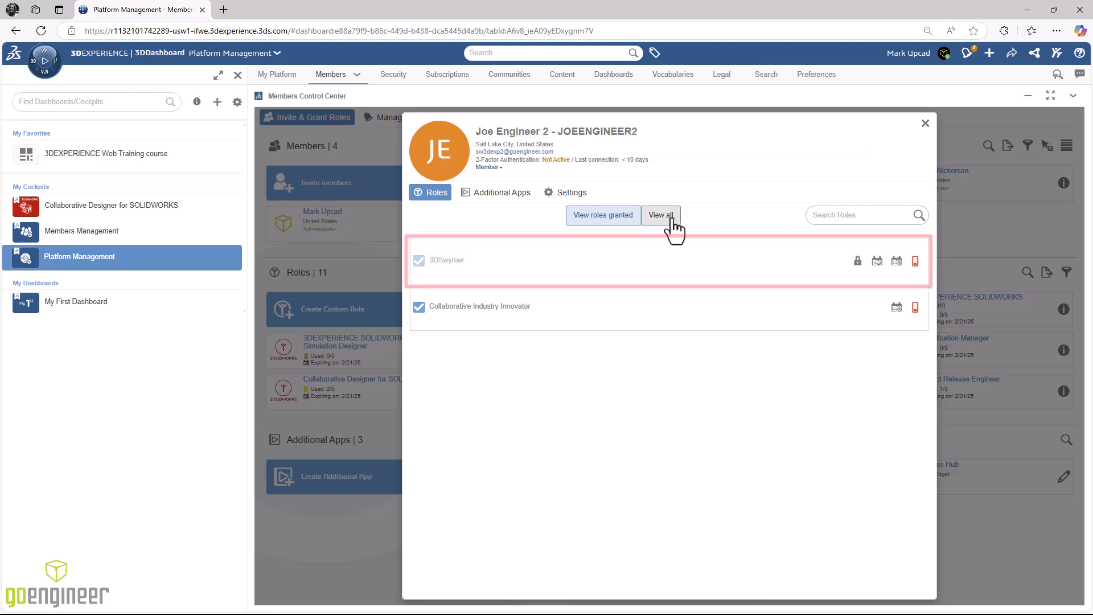
List all licensed roles and tick 3DEXPERIENCE SOLIDWORKS Premium for the member
click(672, 221)
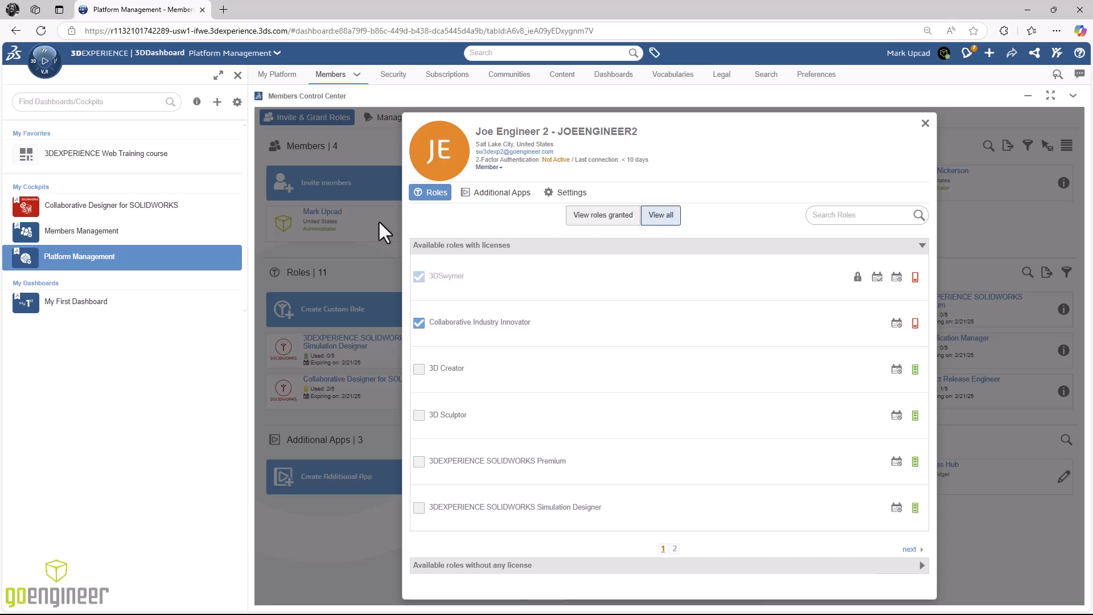
click(419, 461)
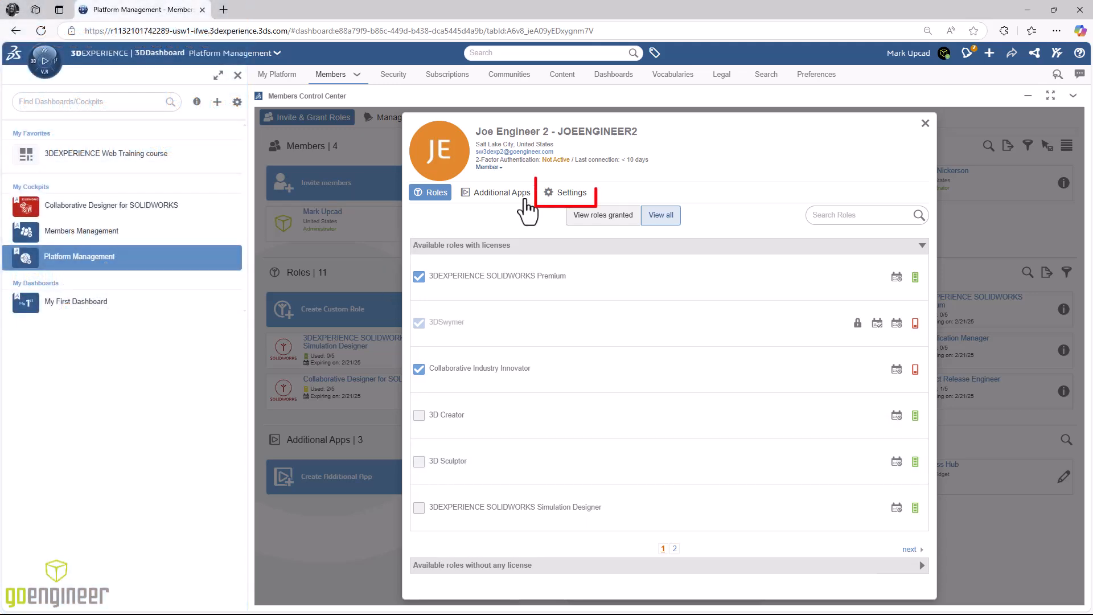
Block the member's platform access from Settings and confirm, leaving the user right at No access
click(572, 194)
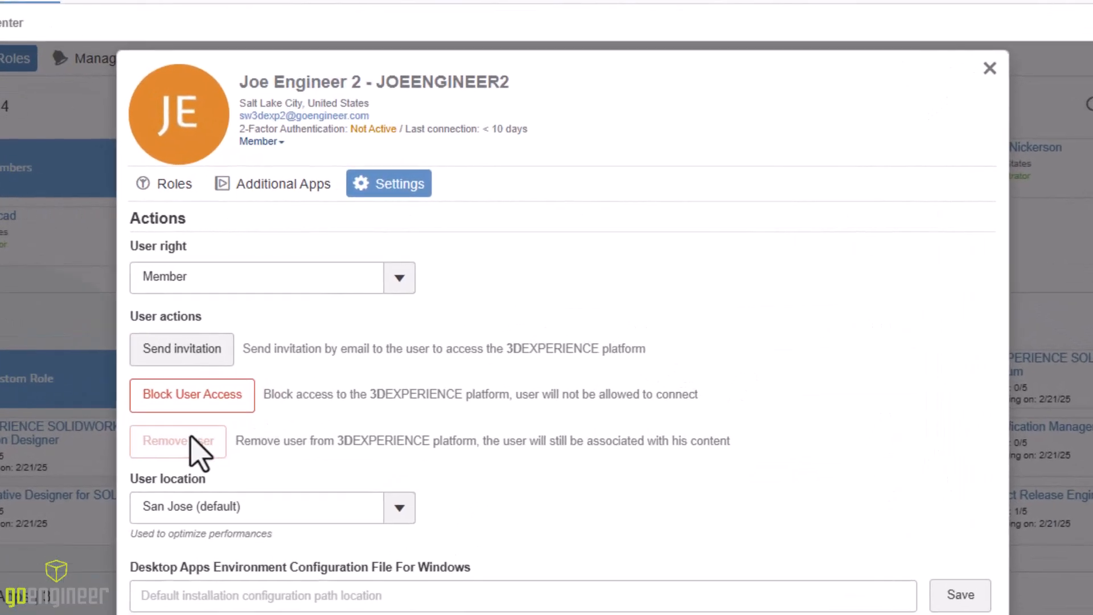
mouse_move(440, 348)
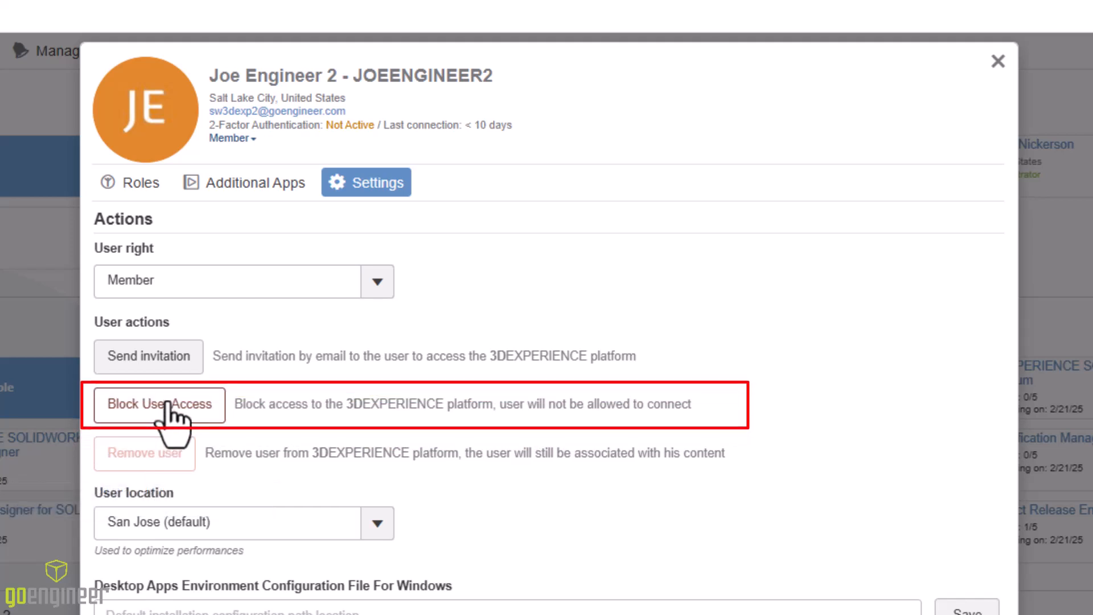
click(205, 406)
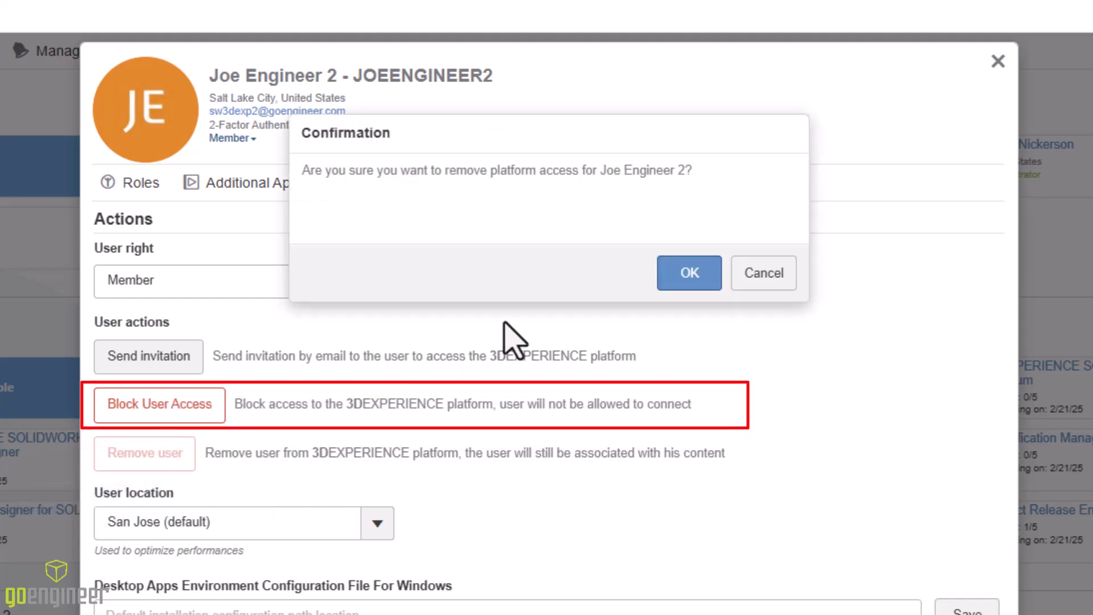
click(689, 274)
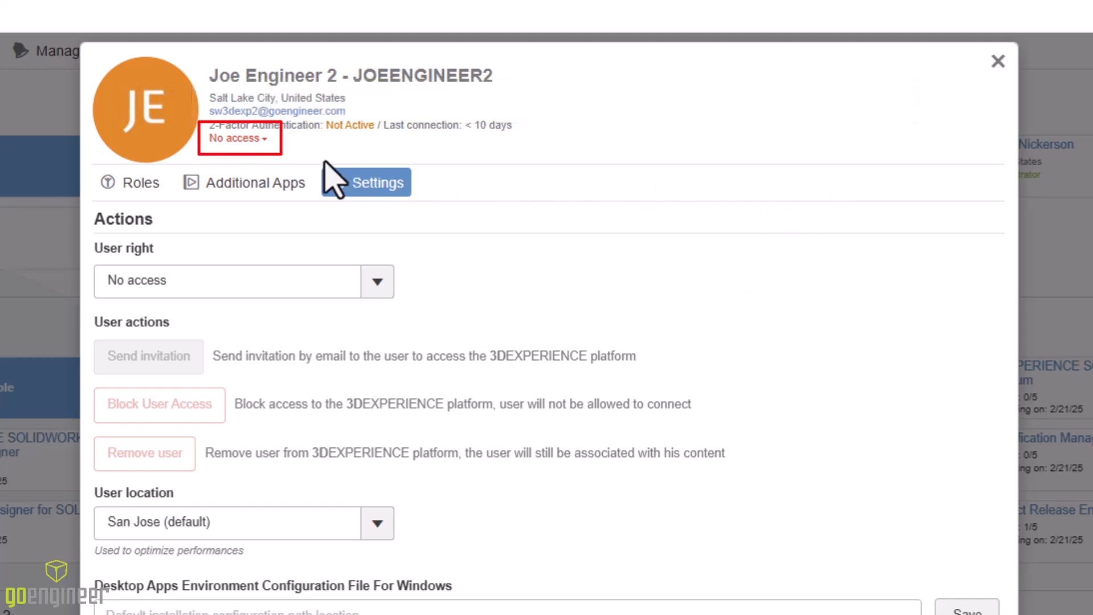
Change the member's user right from No access back to Member, then close the details
click(265, 139)
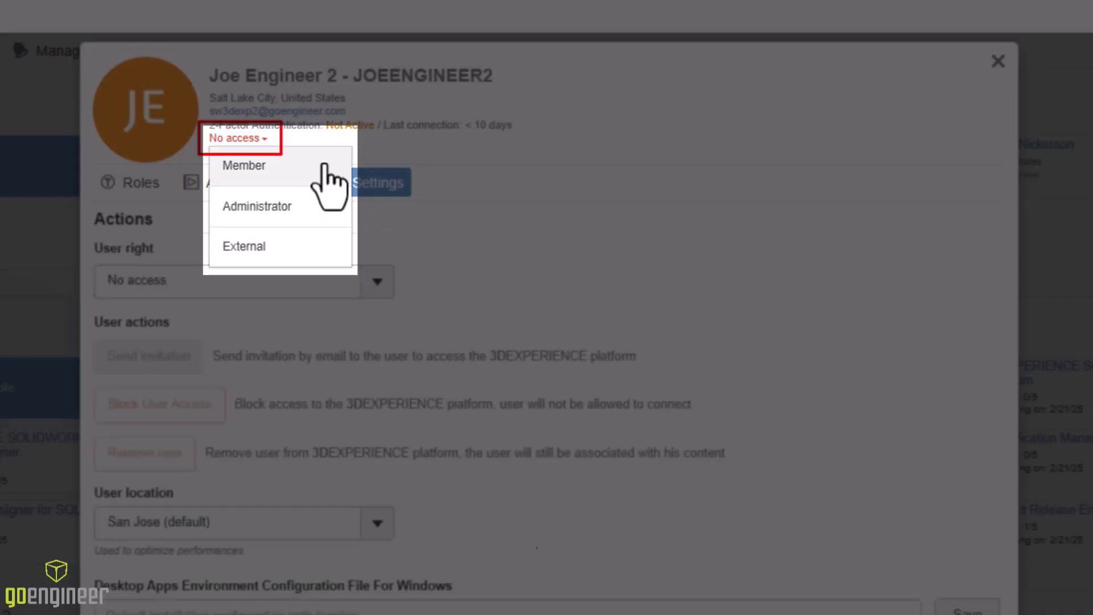
click(317, 167)
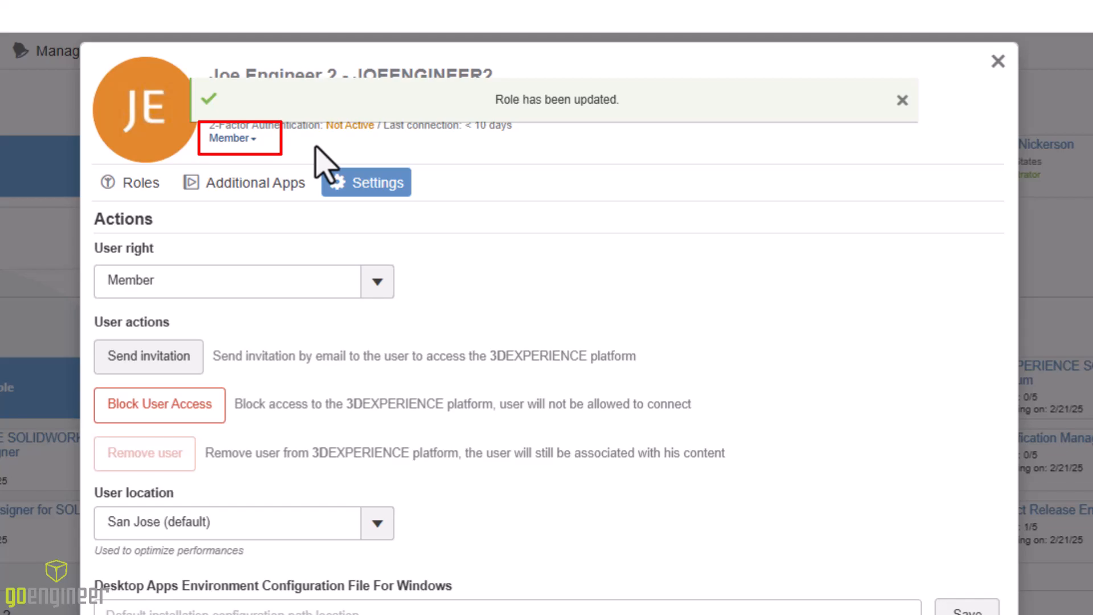
click(998, 61)
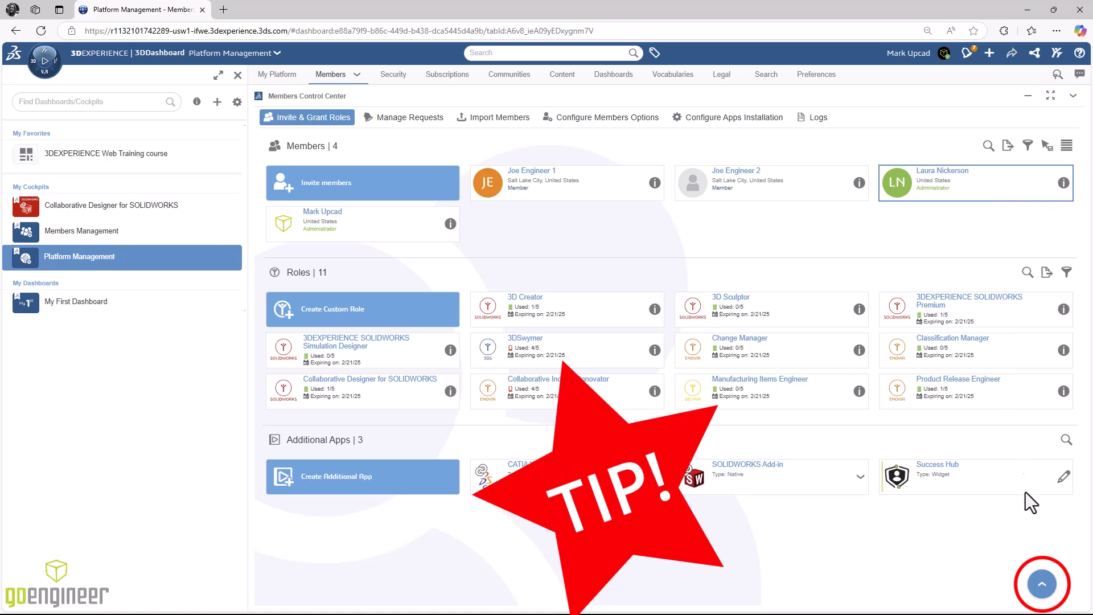
Remove all granted roles from the other administrator, then remove her from the platform
click(1040, 592)
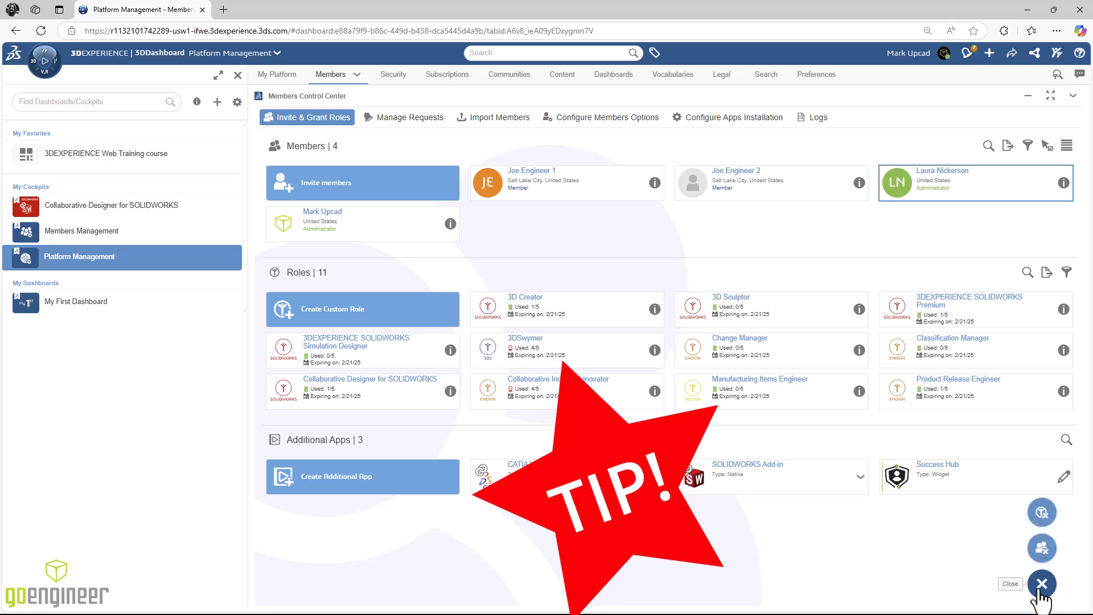
click(1042, 514)
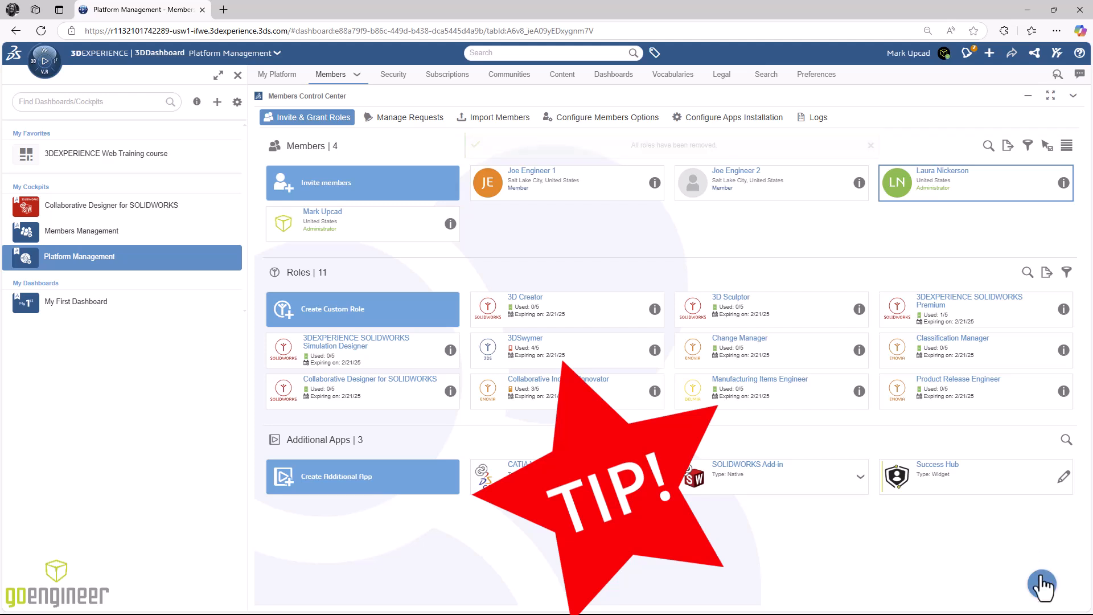
mouse_move(1042, 585)
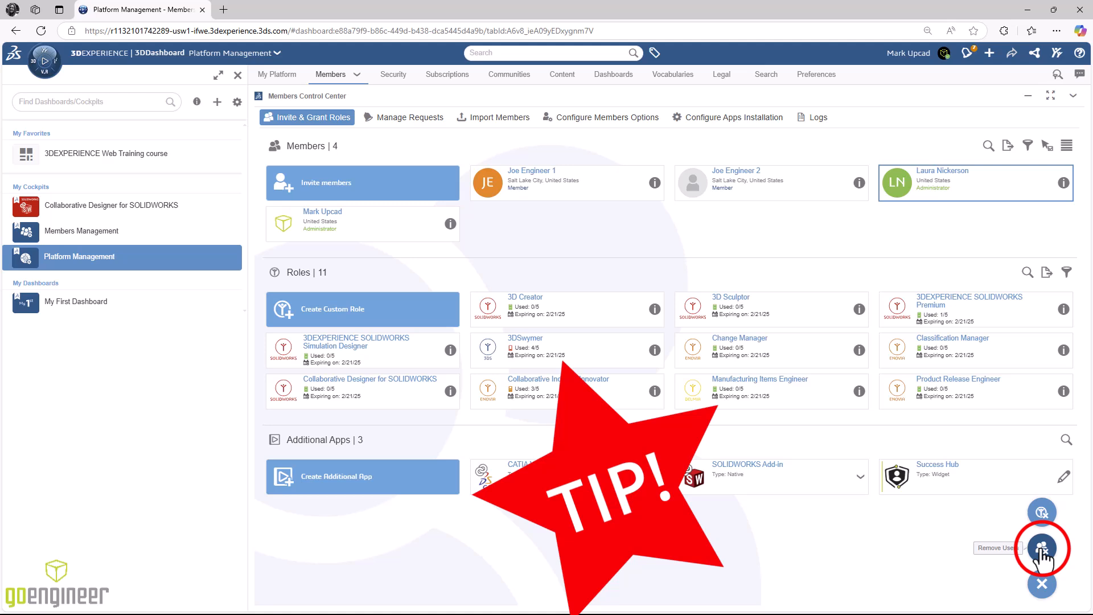
click(1043, 549)
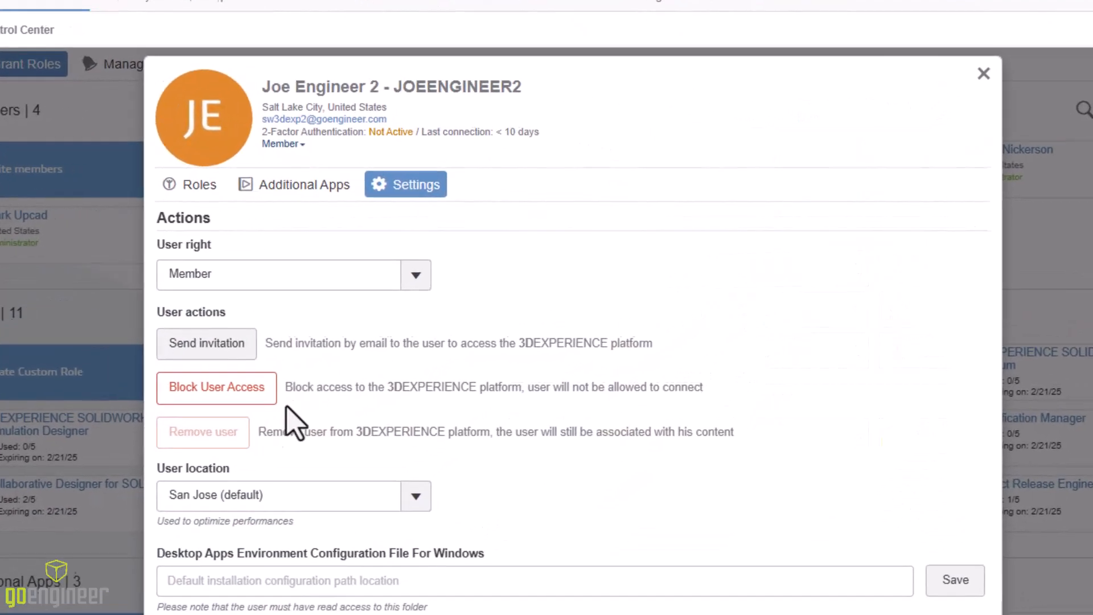
mouse_move(205, 435)
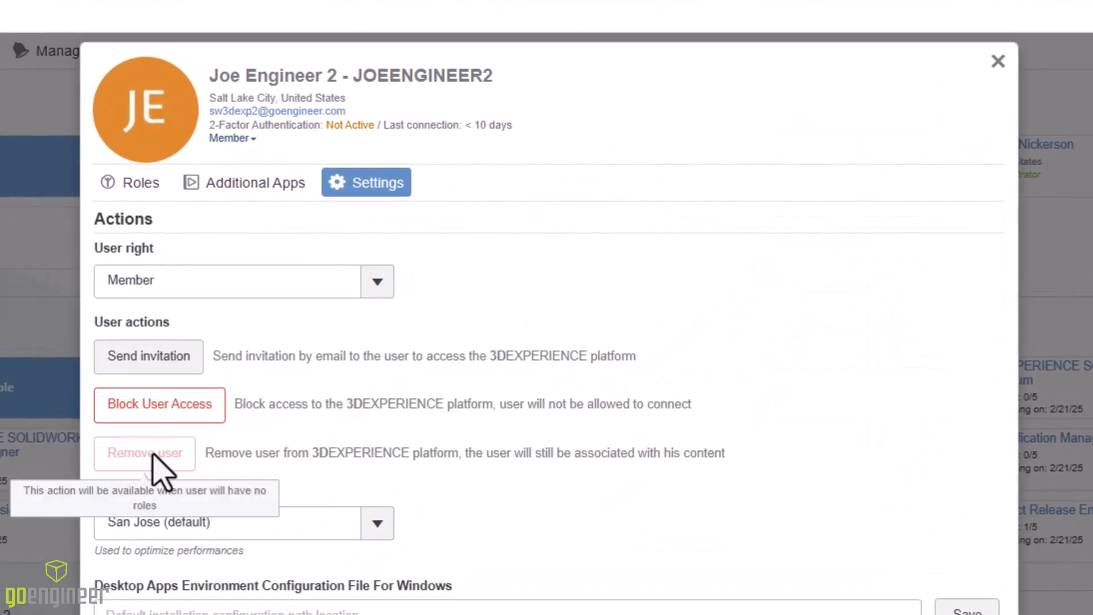